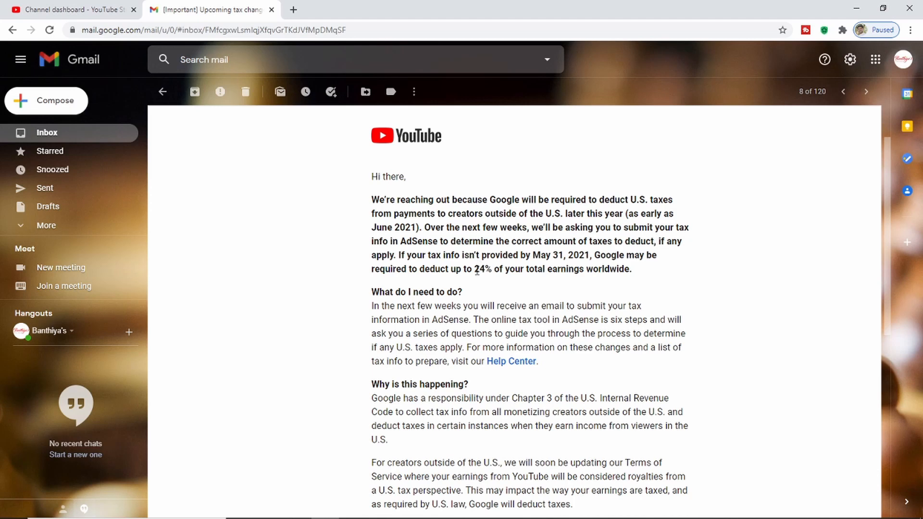
# Read the YouTube tax email's notice about the possible deduction of up to 24% from total worldwide earnings
pyautogui.moveTo(475, 268); pyautogui.dragTo(631, 270)
pyautogui.click(655, 282)
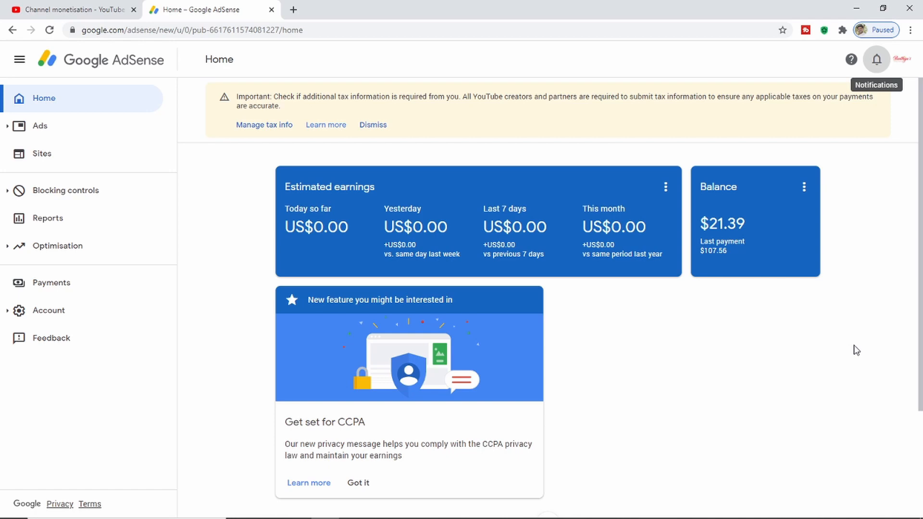
# Switch to Google AdSense and check the account notifications about required tax information
pyautogui.click(875, 59)
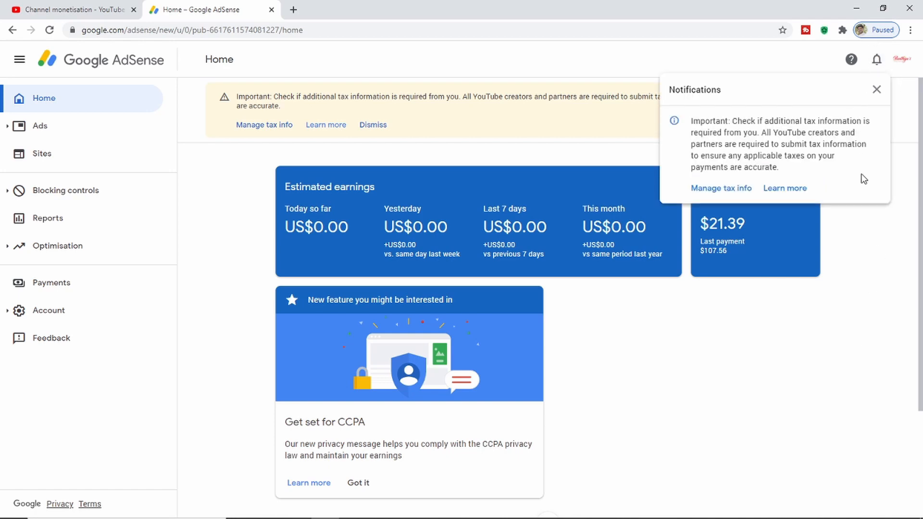
pyautogui.click(897, 310)
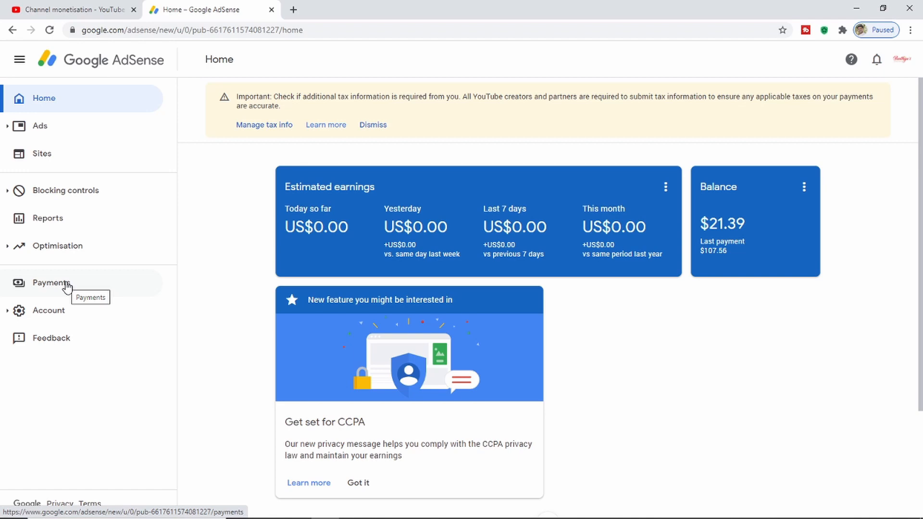
# Start adding United States tax info from the tax info management page, verifying identity with the account password
pyautogui.click(269, 125)
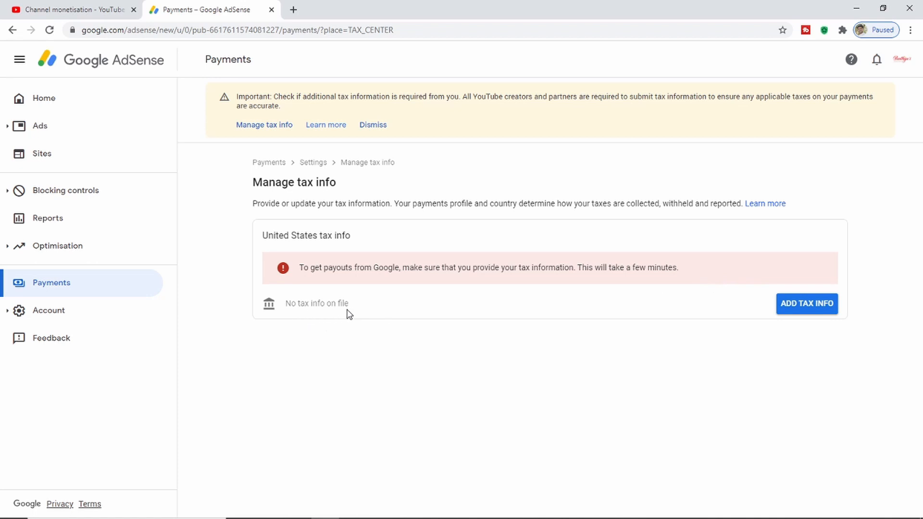
pyautogui.click(807, 303)
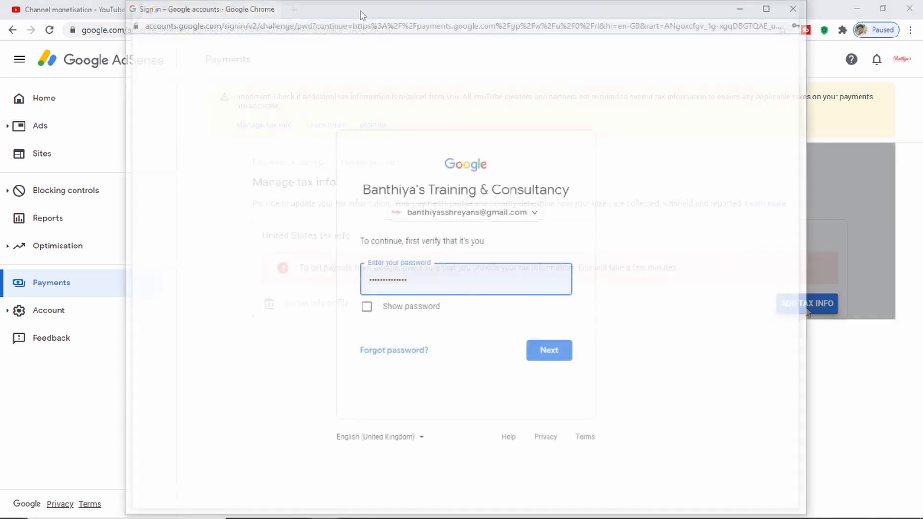
pyautogui.click(548, 352)
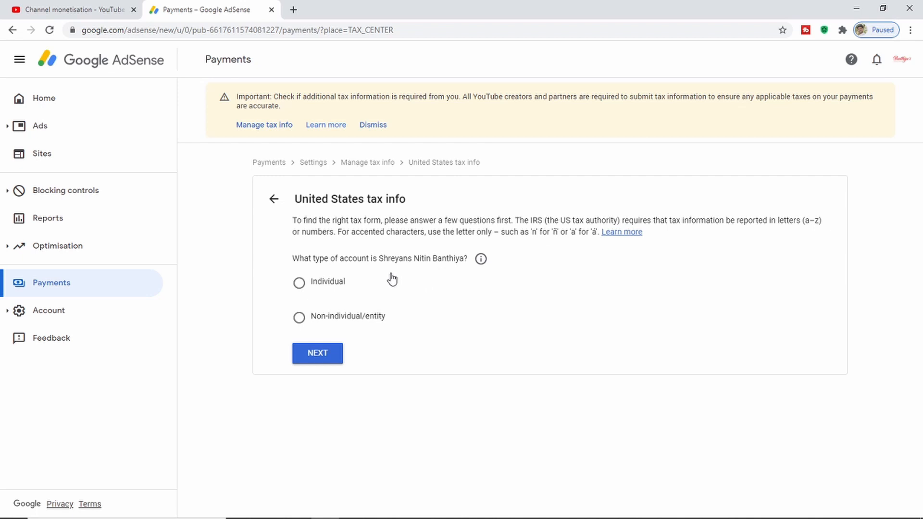
# Set the account type to Individual and answer No to being a citizen or resident of the United States
pyautogui.click(301, 288)
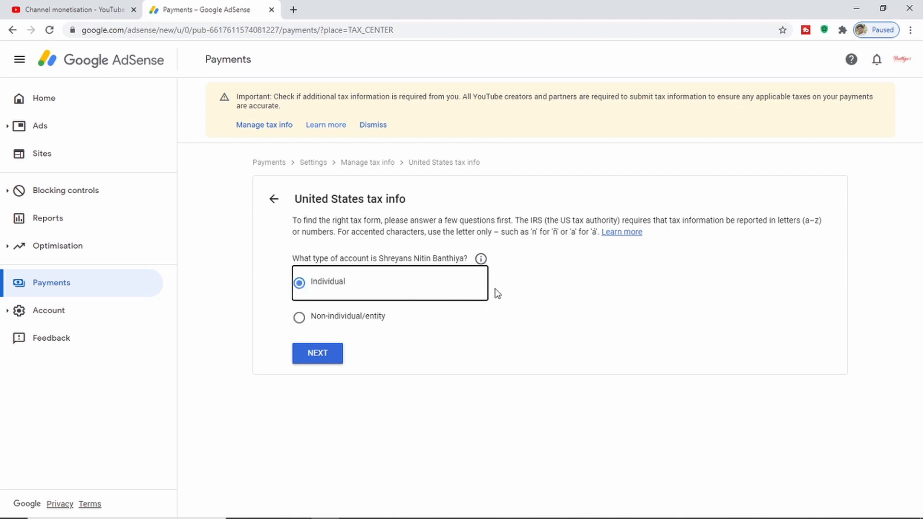
pyautogui.click(320, 363)
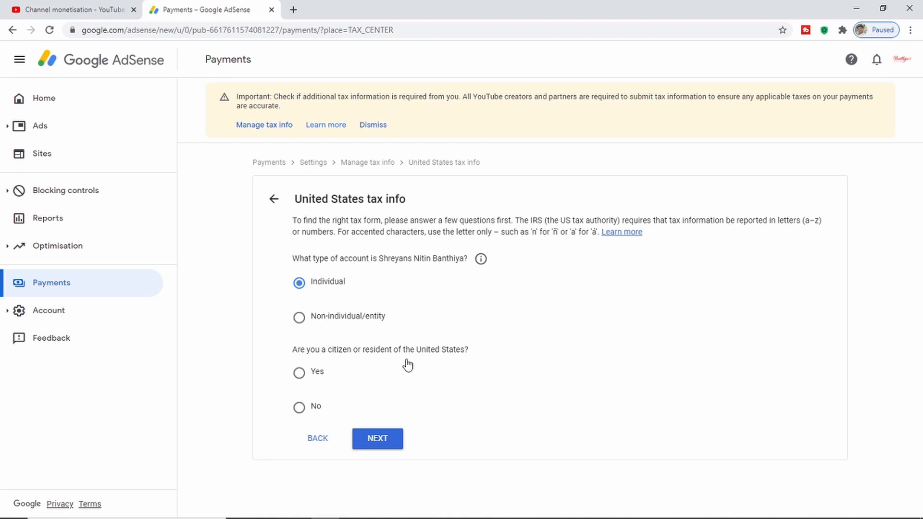
pyautogui.click(300, 408)
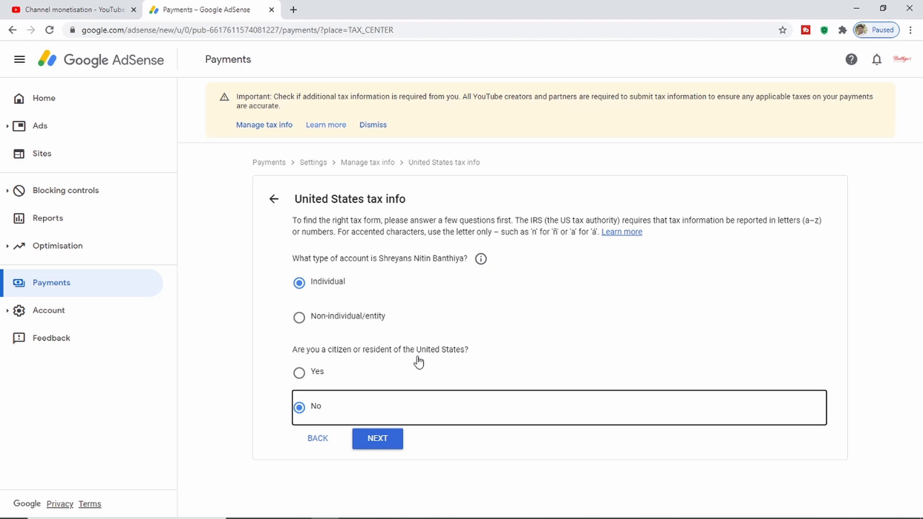
pyautogui.click(385, 445)
# Choose W-8BEN as the W-8 tax form type and start the form
pyautogui.scroll(-1, 618, 416)
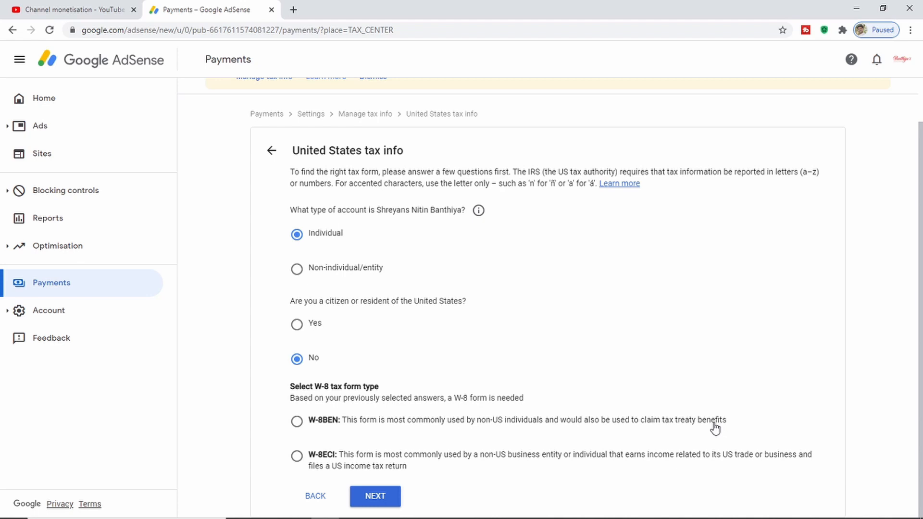
pyautogui.click(297, 422)
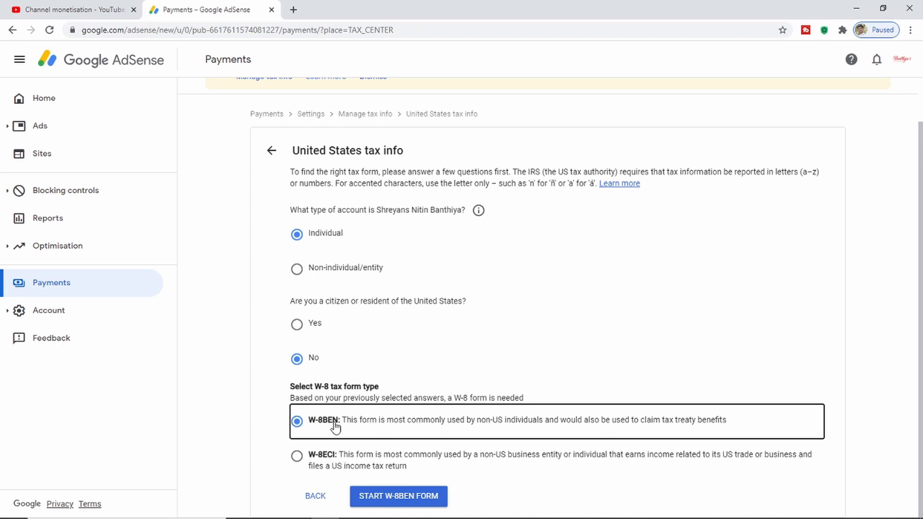
pyautogui.click(398, 499)
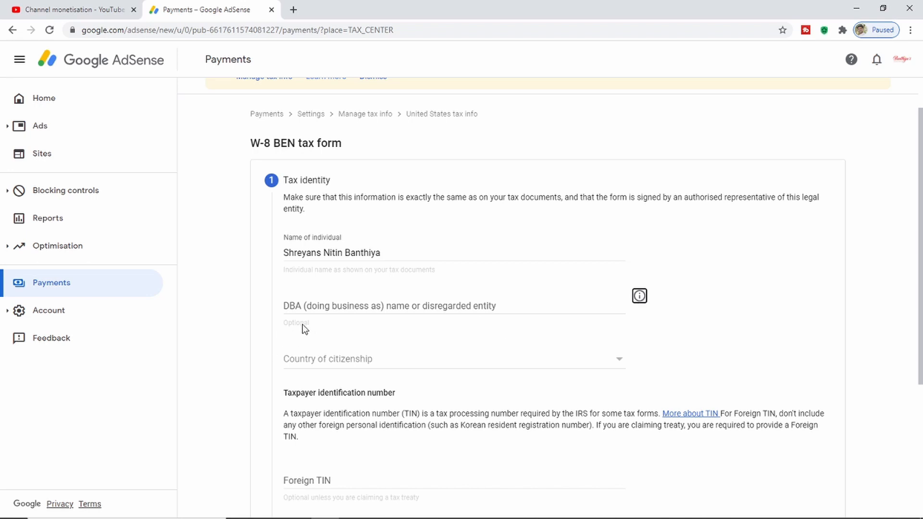
# Set the country of citizenship to India in the Tax identity section
pyautogui.click(315, 327)
pyautogui.click(638, 295)
pyautogui.click(467, 358)
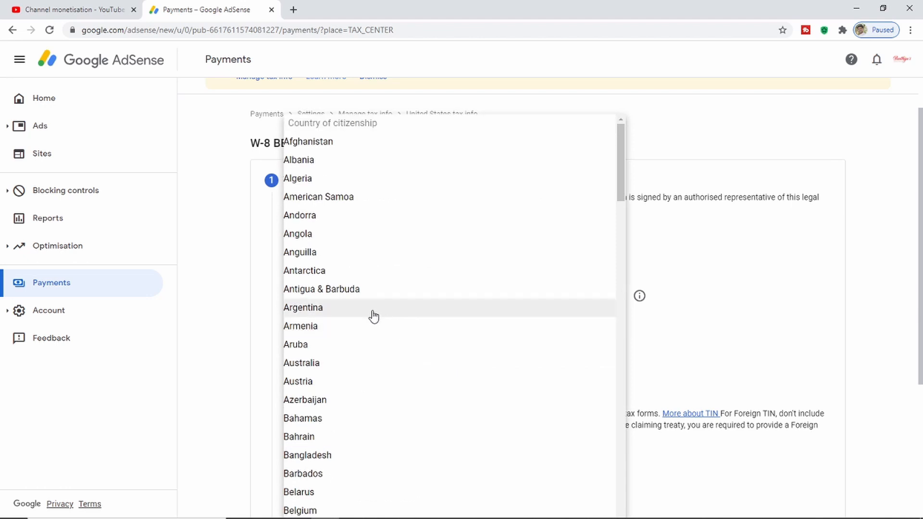
pyautogui.press('i')
pyautogui.press('n')
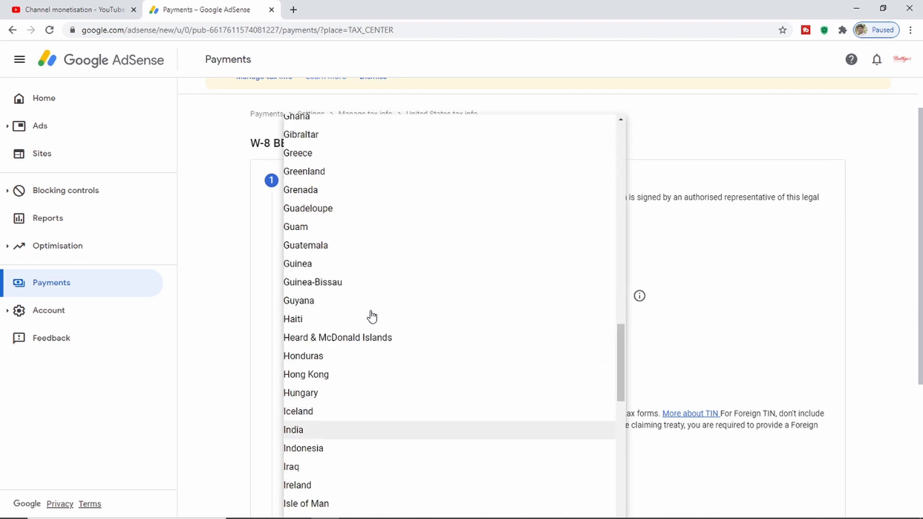
pyautogui.click(316, 429)
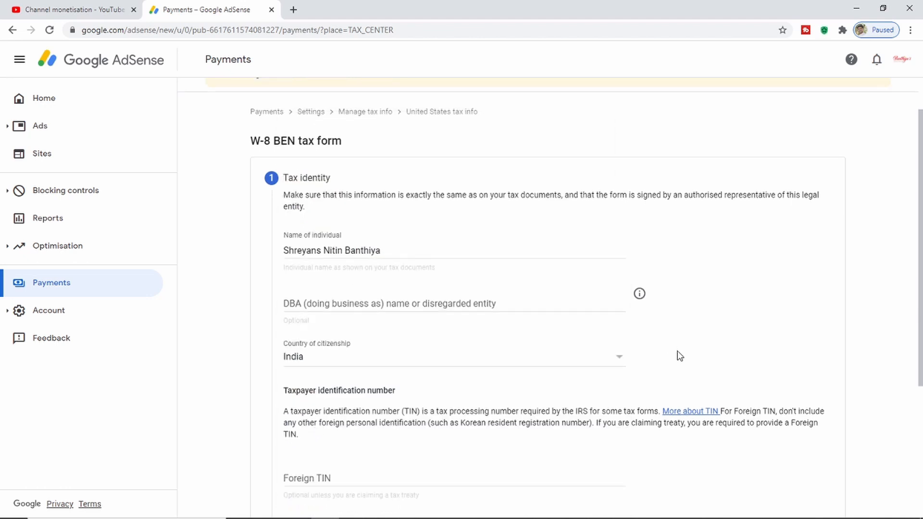
# Fill in the foreign TIN under Taxpayer identification number and submit the Tax identity section
pyautogui.scroll(-4, 675, 353)
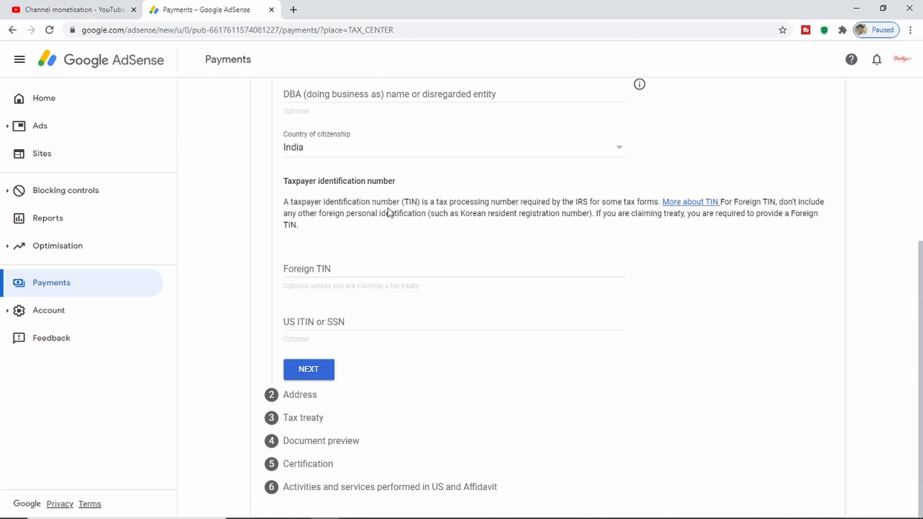
pyautogui.click(337, 268)
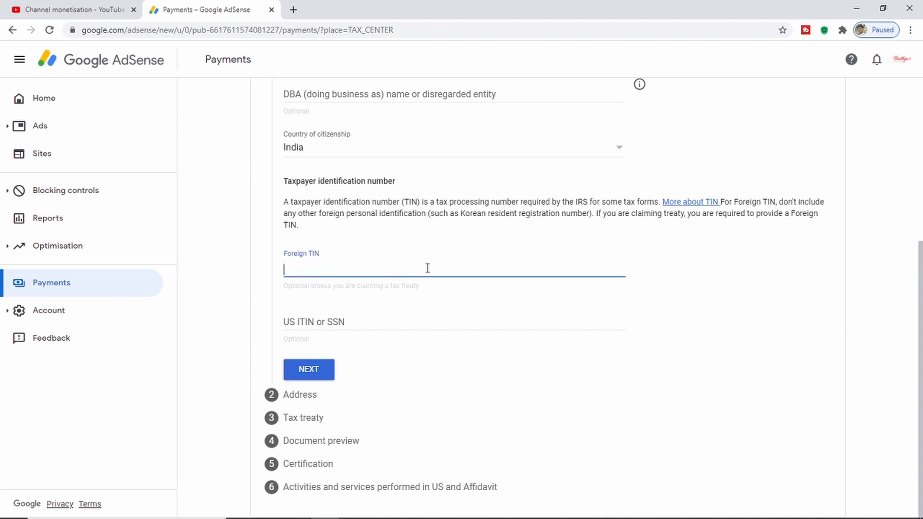
pyautogui.click(690, 204)
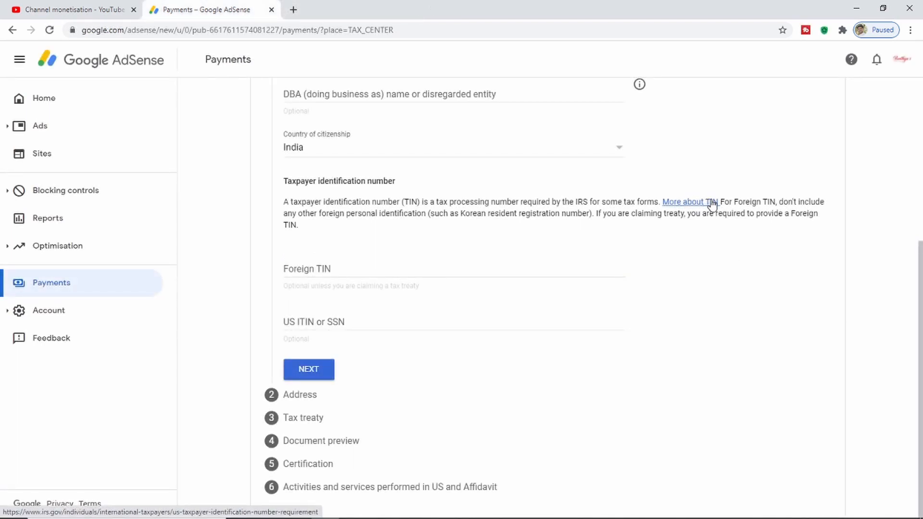
pyautogui.click(360, 268)
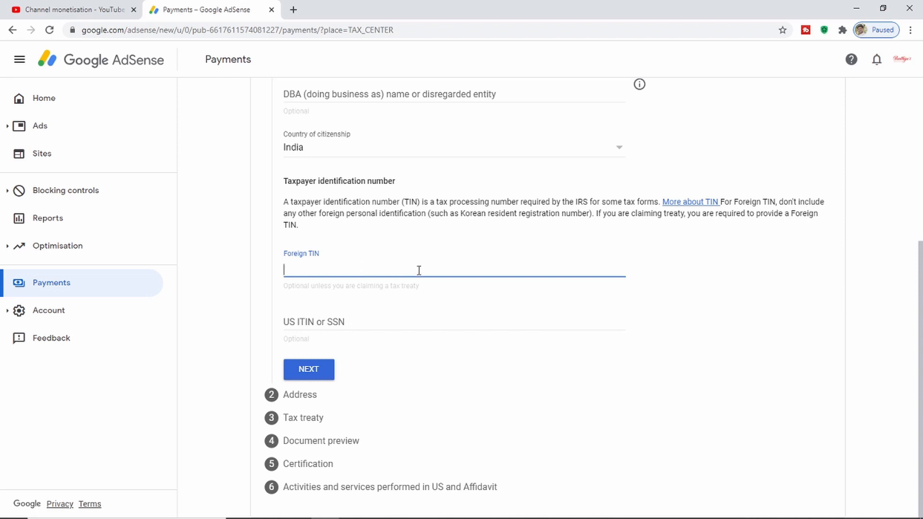
pyautogui.click(682, 277)
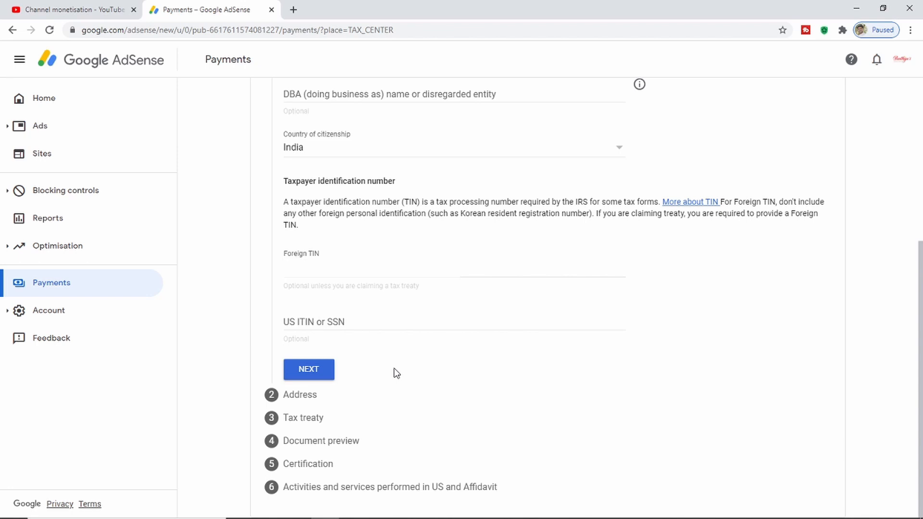
pyautogui.click(314, 374)
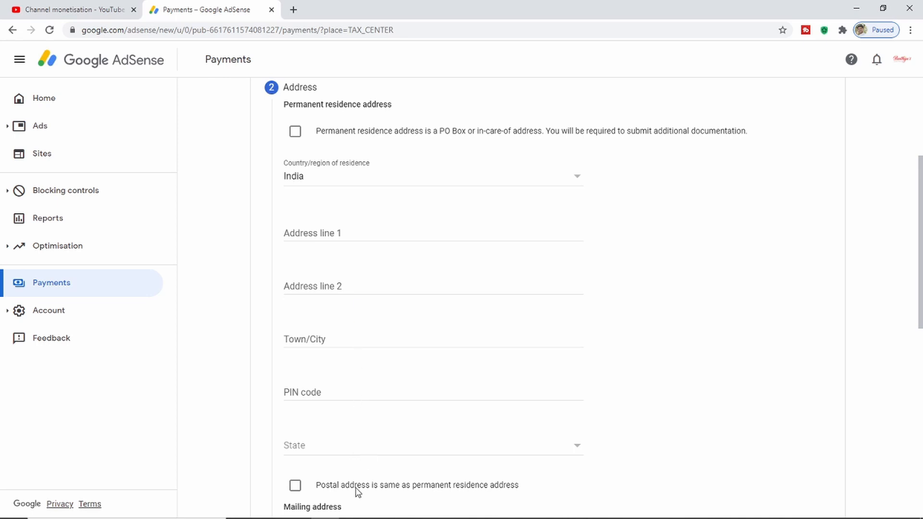
# Mark the postal address as the same as the permanent residence address and submit the Address section
pyautogui.click(295, 486)
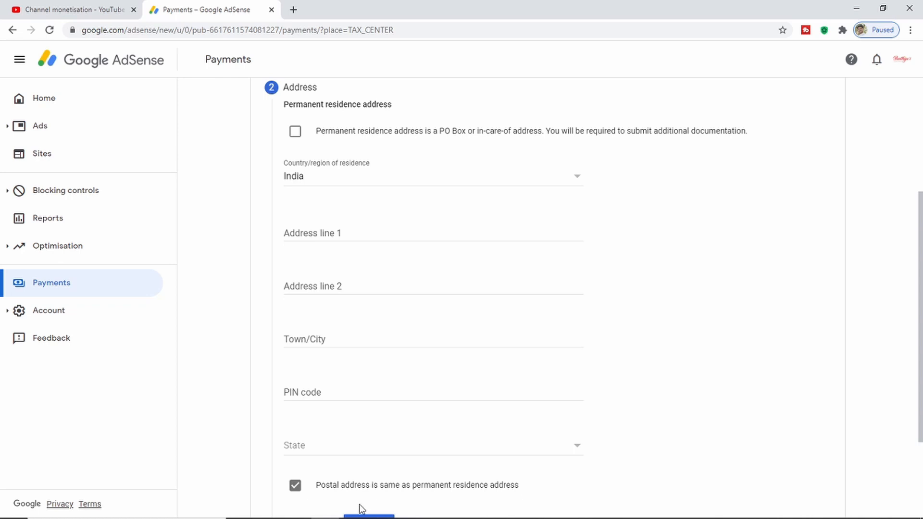
pyautogui.scroll(-2, 642, 473)
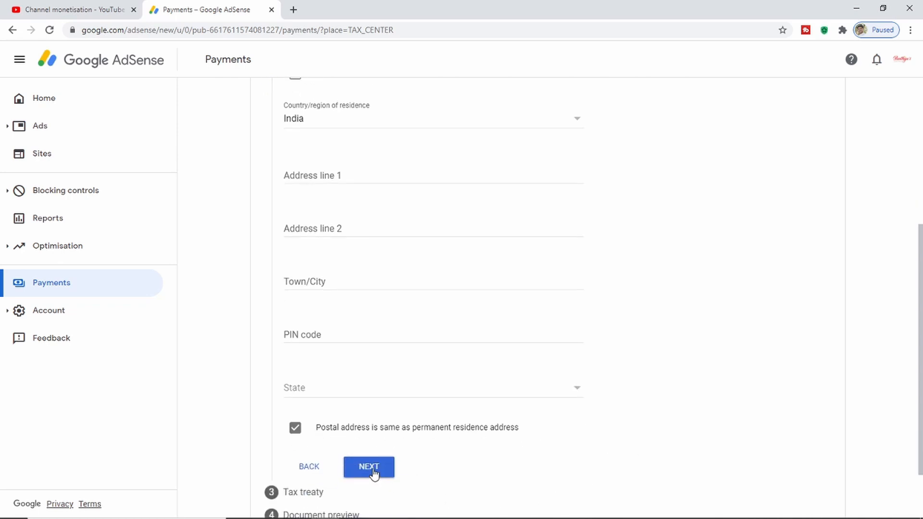
pyautogui.scroll(1, 667, 435)
pyautogui.scroll(-1, 667, 435)
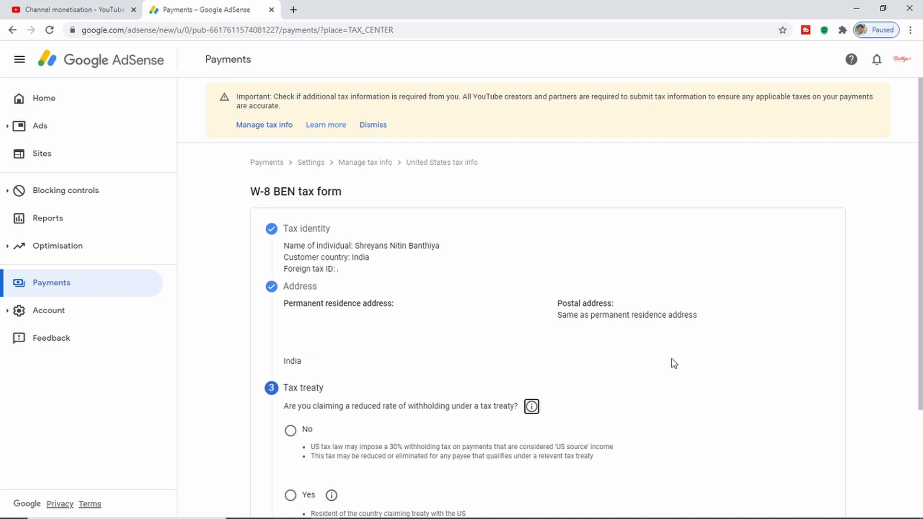
# Claim a reduced withholding rate under a tax treaty as a resident of a treaty country, with India as the country
pyautogui.scroll(-3, 674, 363)
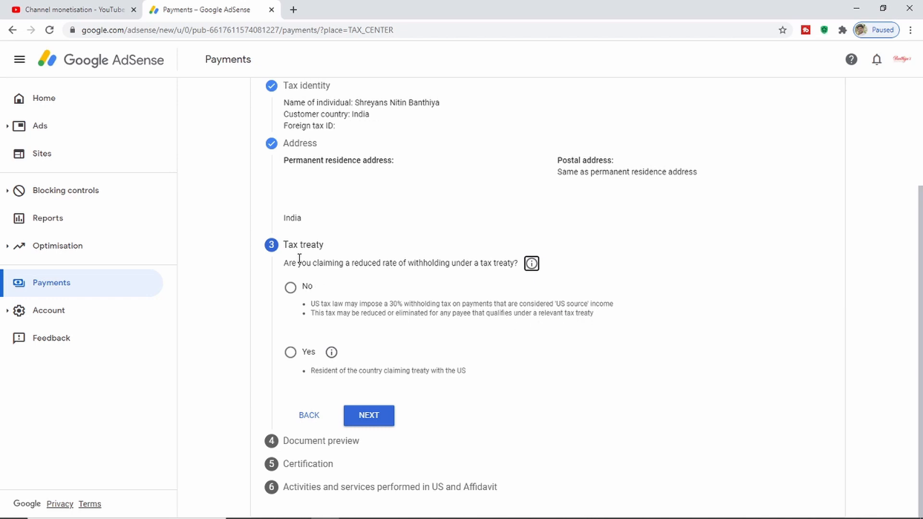
pyautogui.click(290, 355)
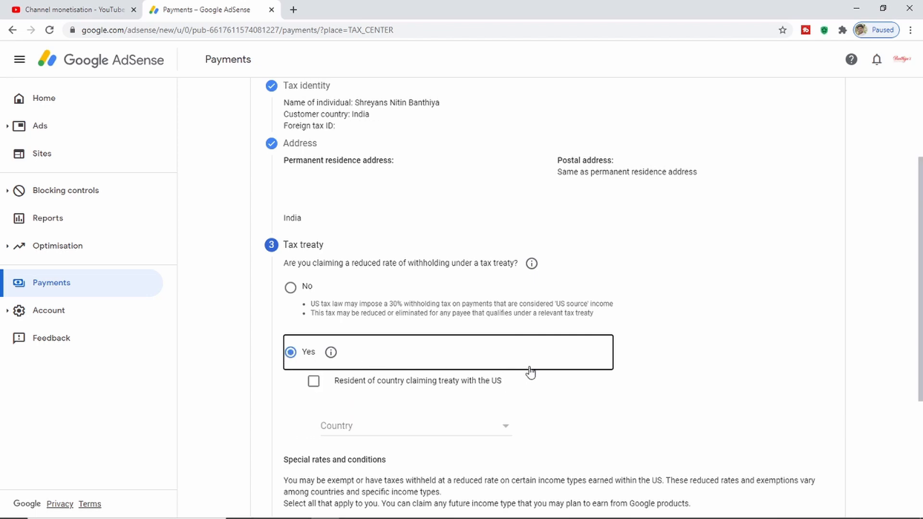
pyautogui.scroll(-1, 526, 371)
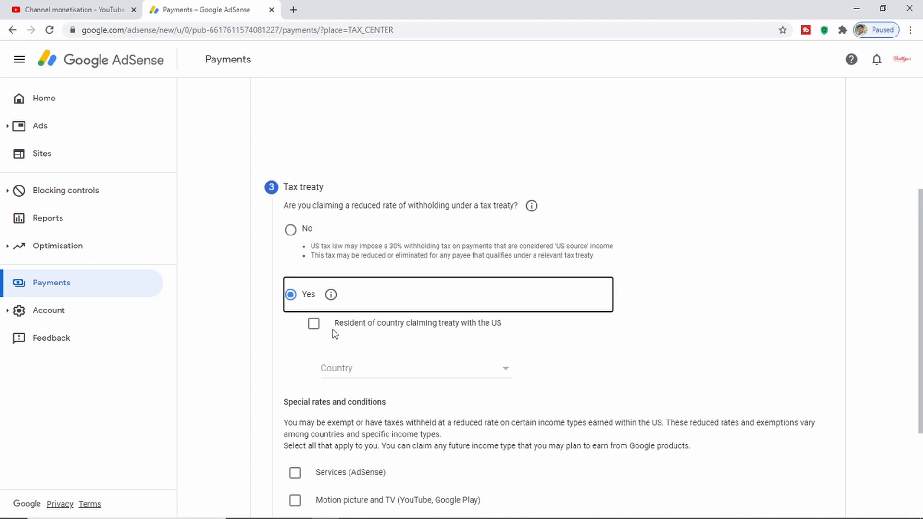
pyautogui.click(314, 325)
pyautogui.click(500, 373)
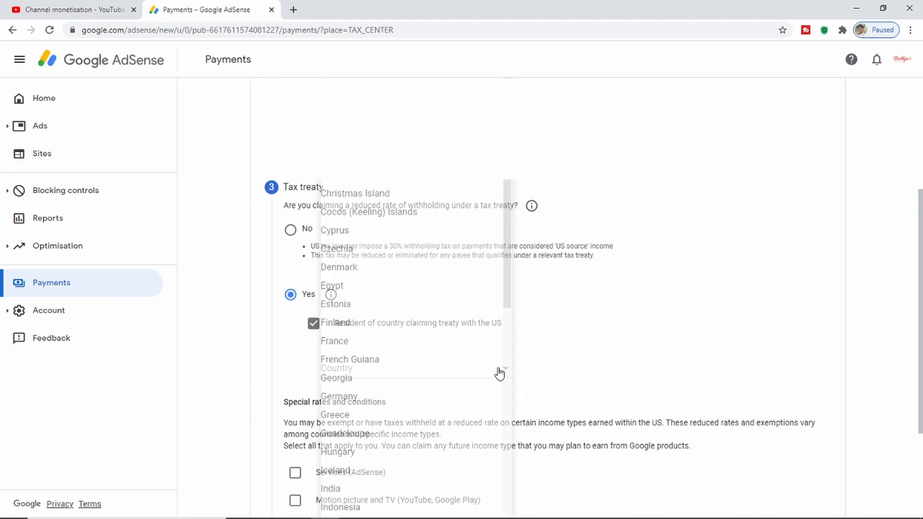
pyautogui.scroll(-4, 433, 315)
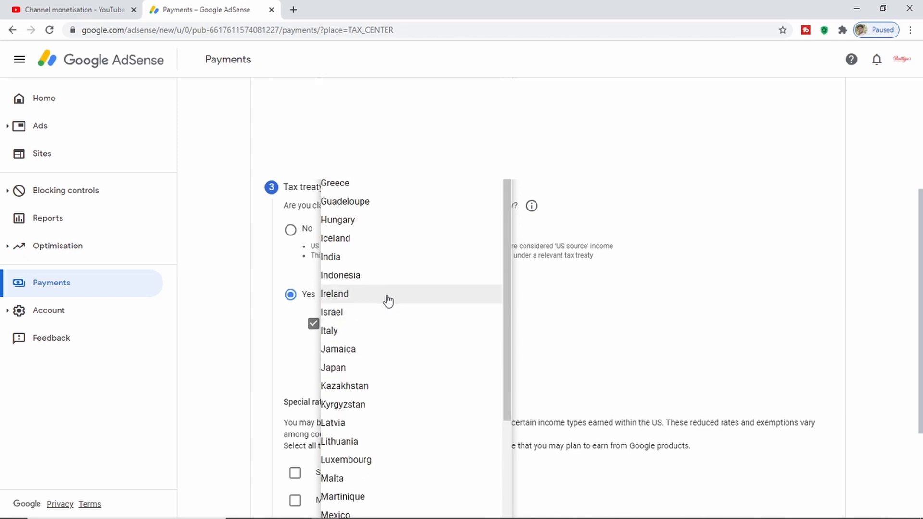
pyautogui.click(351, 262)
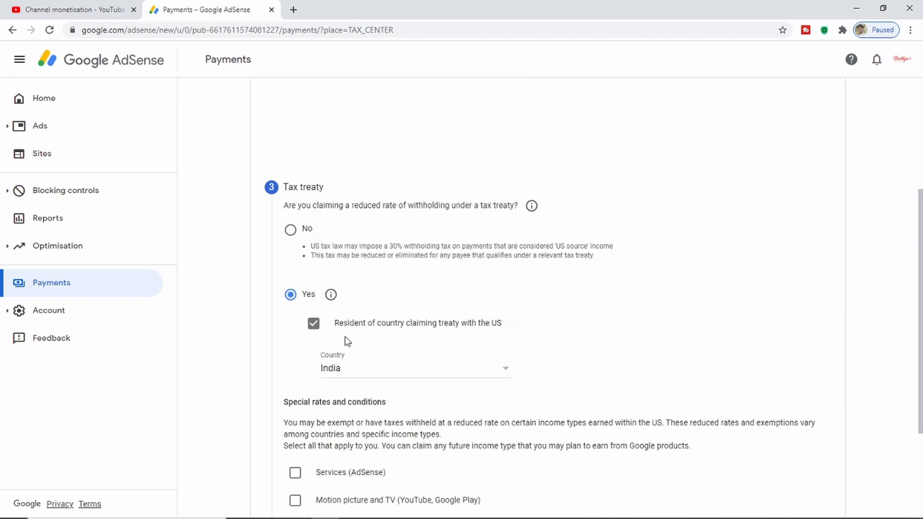
# Claim the special rate for Services (AdSense) income under Article 7 and paragraph 1 with a 0% (reduced rate) withholding rate
pyautogui.scroll(-3, 521, 356)
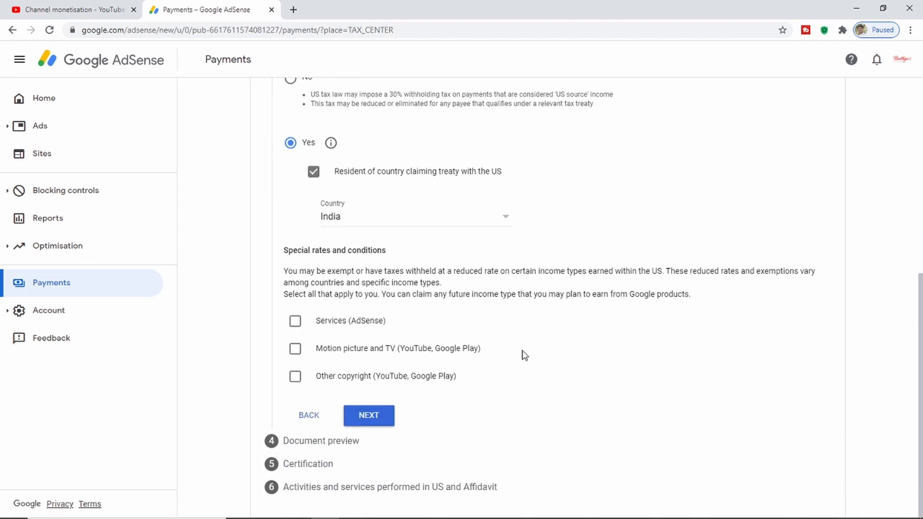
pyautogui.scroll(1, 524, 355)
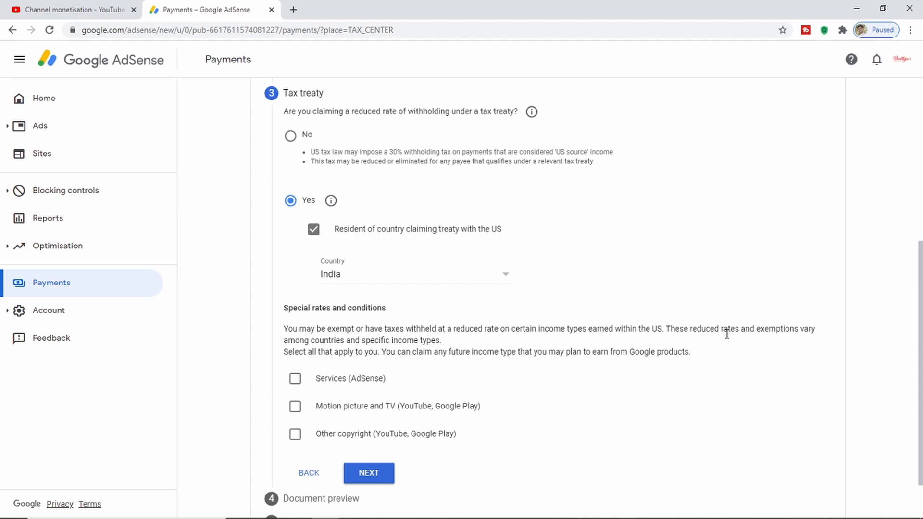
pyautogui.click(294, 380)
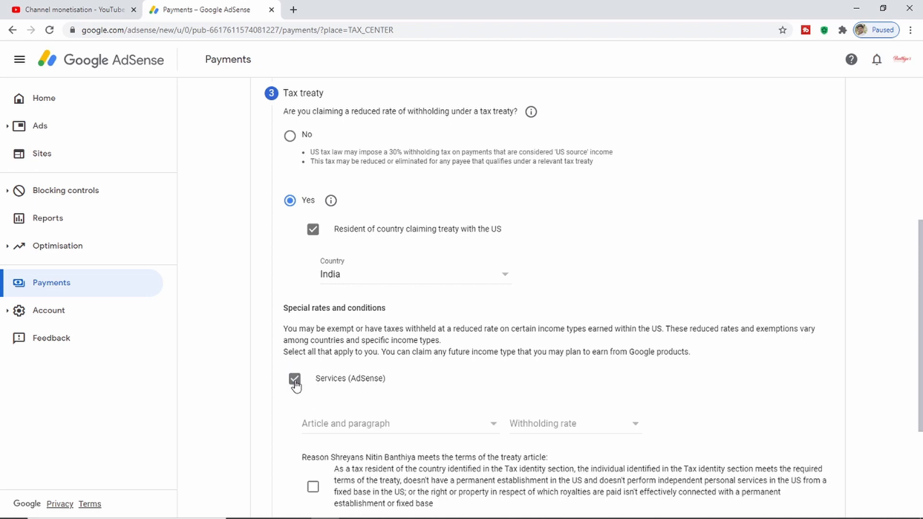
pyautogui.click(419, 425)
pyautogui.click(387, 443)
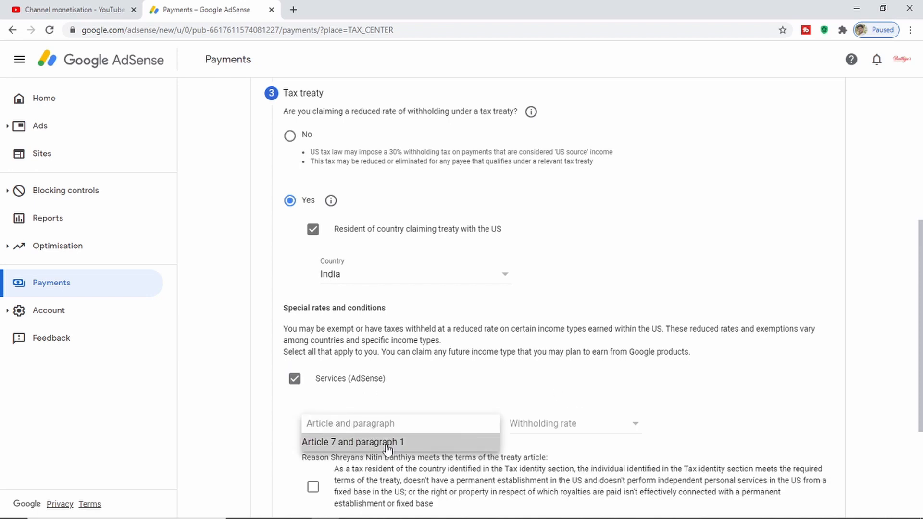
pyautogui.click(583, 426)
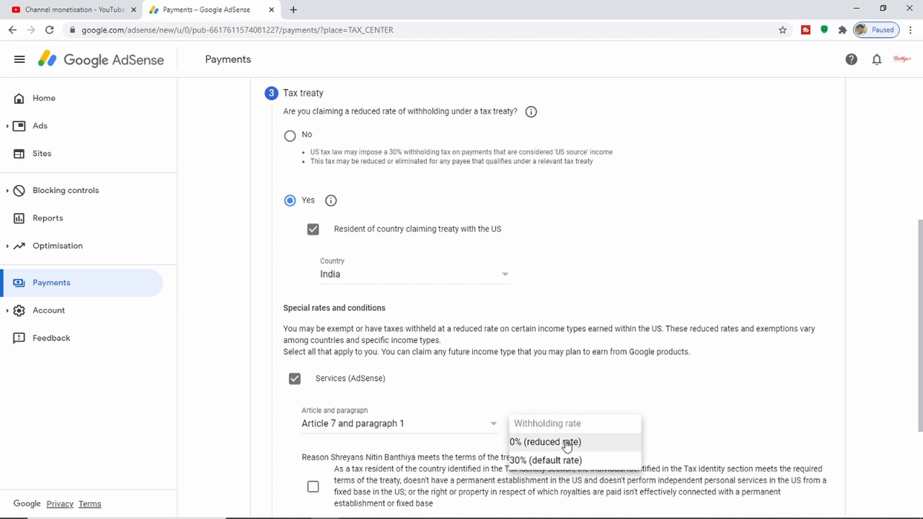
pyautogui.click(566, 444)
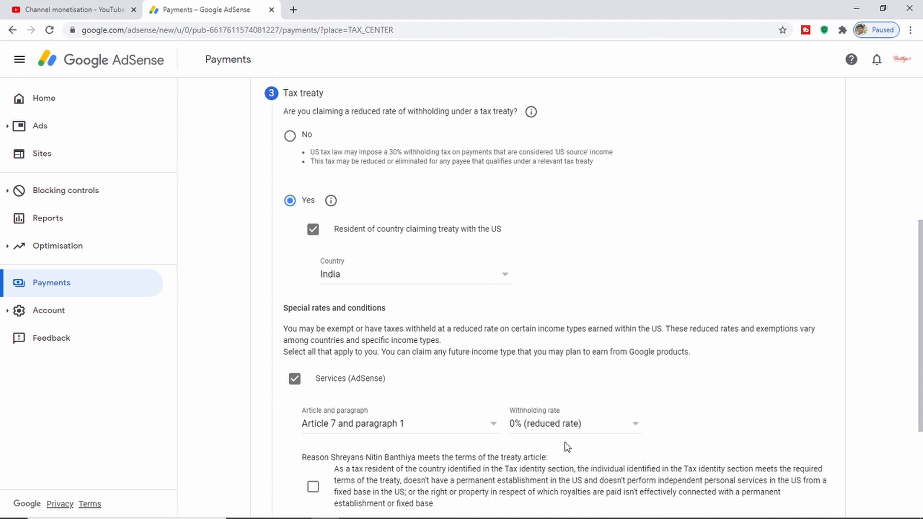
# Claim Motion picture and TV income under Article 12 and paragraph 2A II at 15% (reduced rate), confirming the treaty reasons for it and Services
pyautogui.scroll(-2, 673, 432)
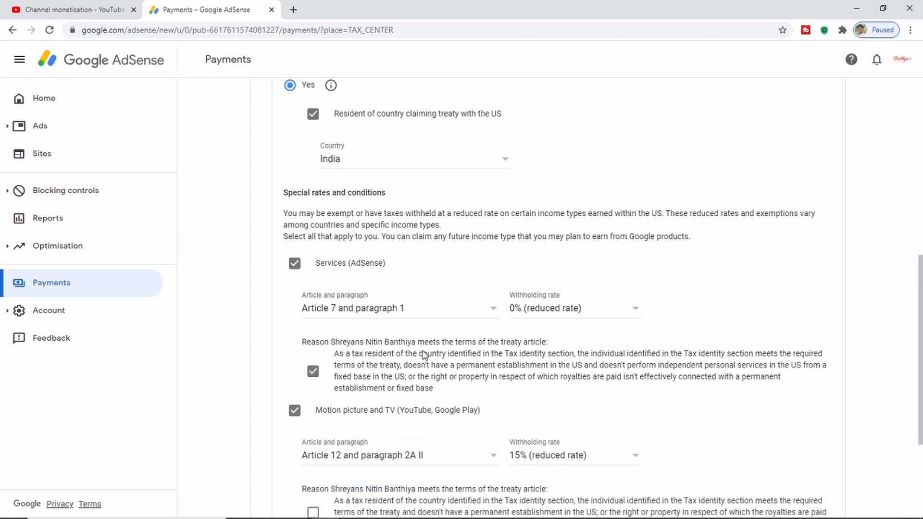
pyautogui.scroll(-2, 649, 385)
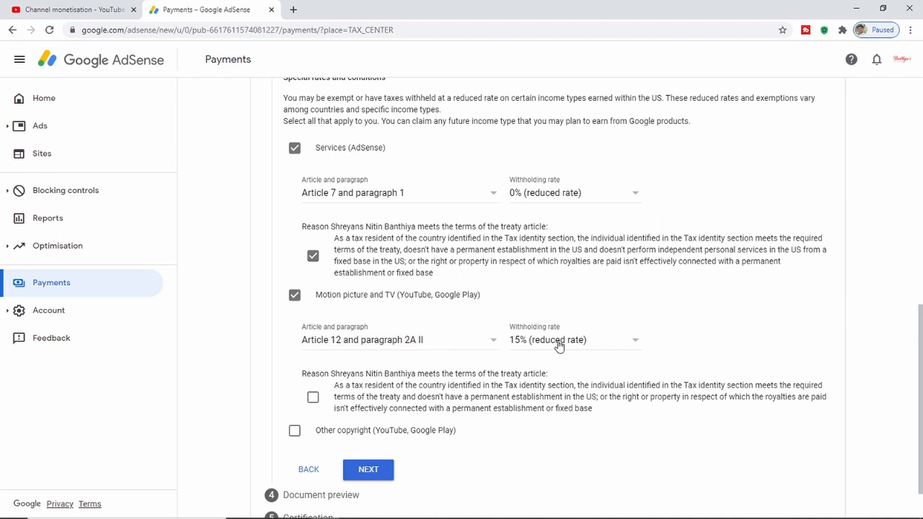
pyautogui.click(313, 397)
# Claim Other copyright income under Article 12 and paragraph 2A II at 15% (reduced rate) and confirm its treaty reason
pyautogui.scroll(-1, 433, 392)
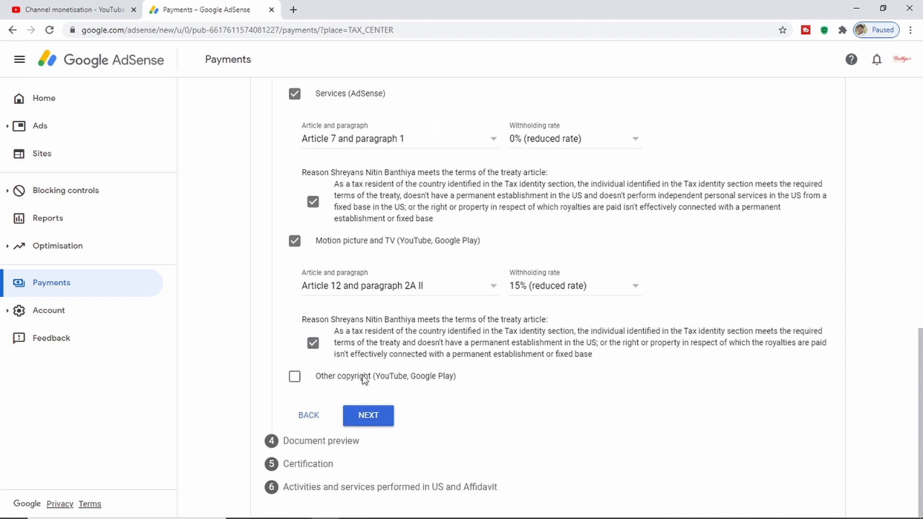
pyautogui.click(299, 379)
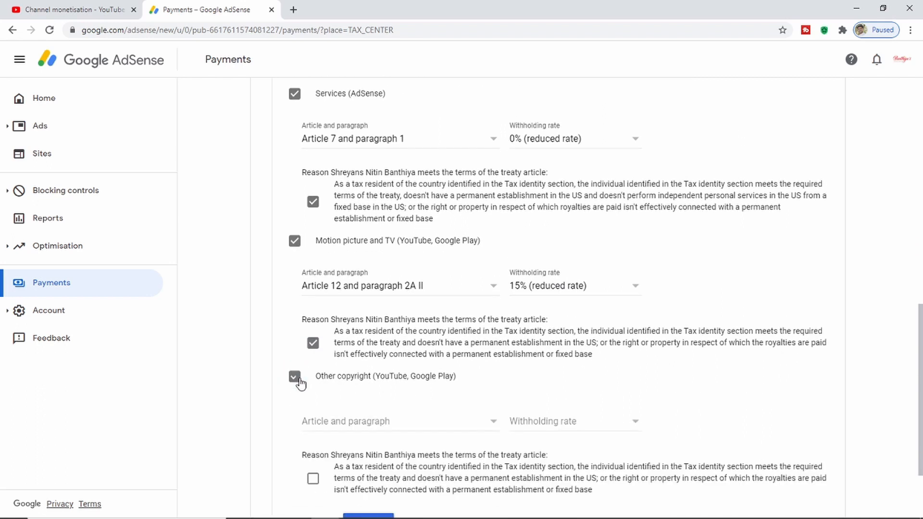
pyautogui.click(382, 422)
pyautogui.click(385, 439)
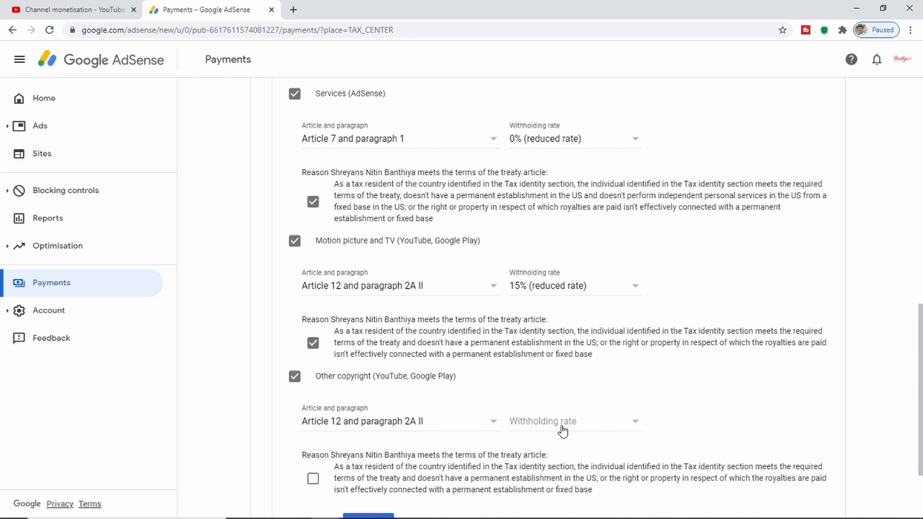
pyautogui.click(558, 423)
pyautogui.click(562, 440)
pyautogui.scroll(-1, 481, 428)
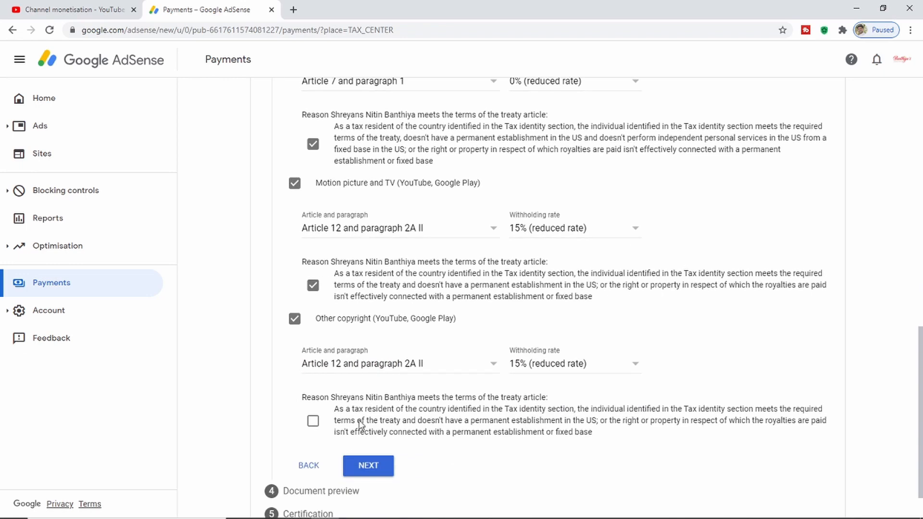
pyautogui.click(313, 421)
# Review the articles and withholding rates for all three income types and submit the Tax treaty section
pyautogui.scroll(-1, 505, 419)
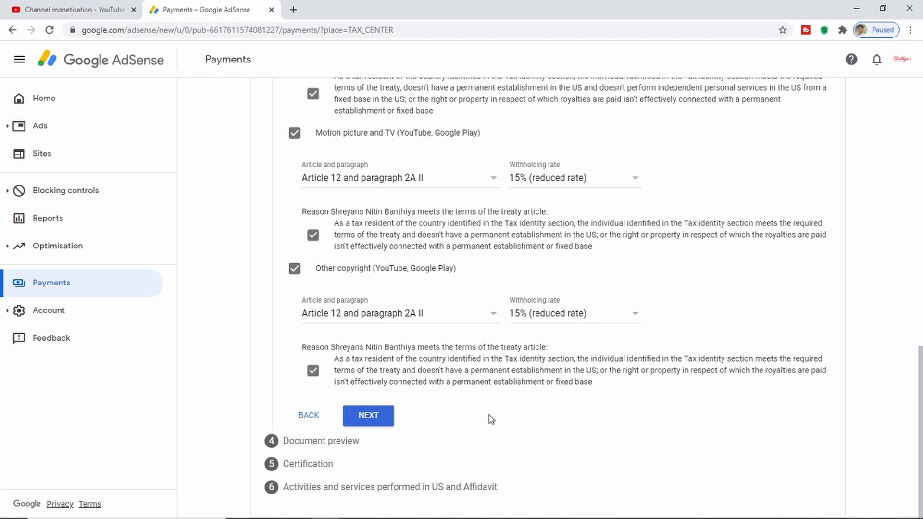
pyautogui.scroll(2, 490, 419)
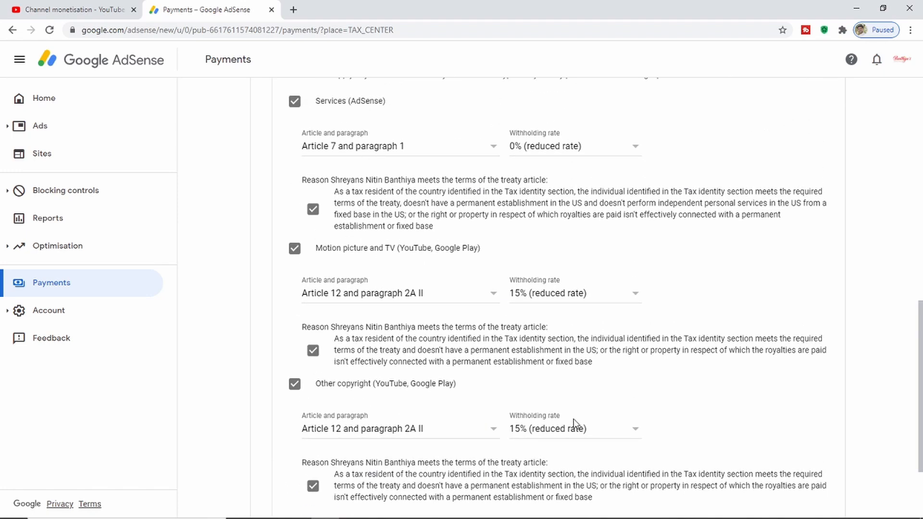
pyautogui.scroll(-2, 615, 461)
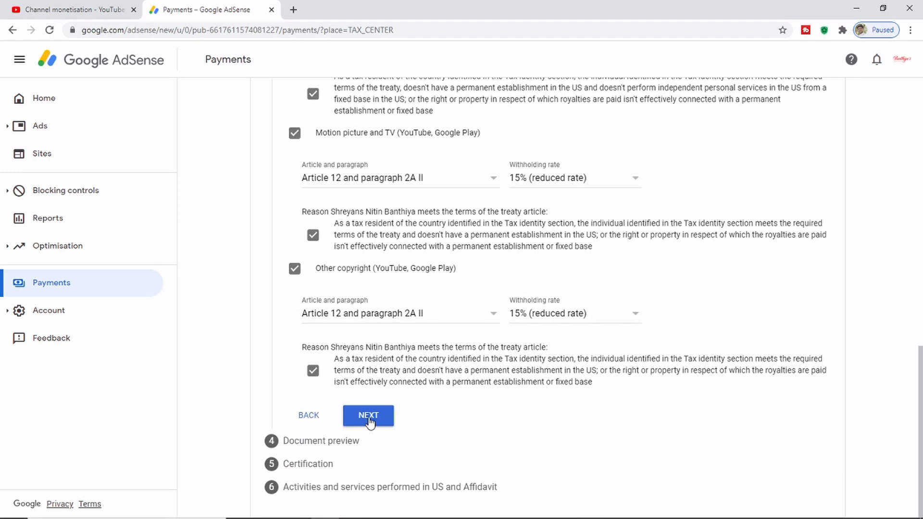
pyautogui.click(368, 418)
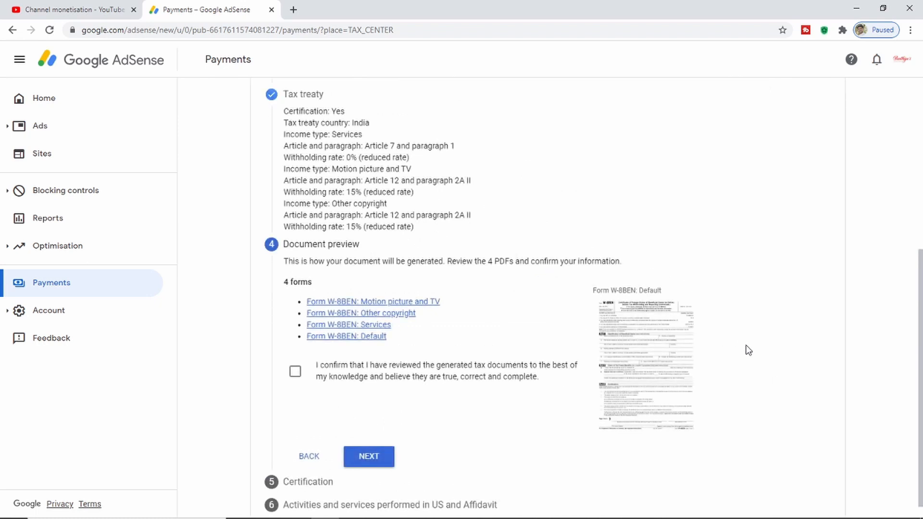
# Download the default Form W-8BEN preview, confirm that the generated tax documents were reviewed, and continue to Certification
pyautogui.click(625, 346)
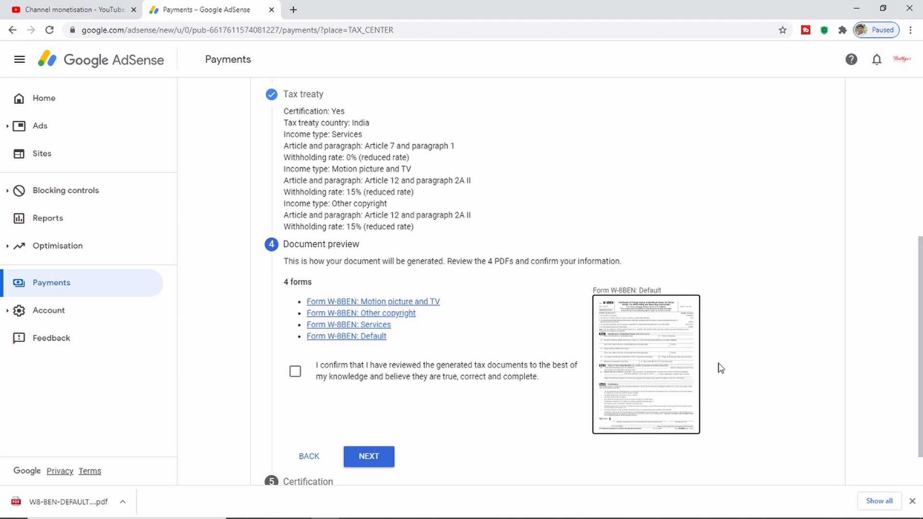
pyautogui.click(295, 373)
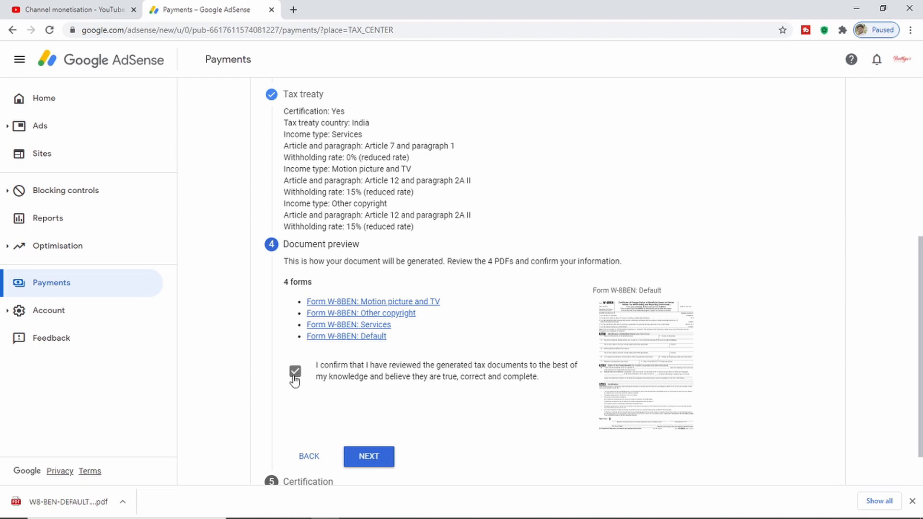
pyautogui.click(373, 455)
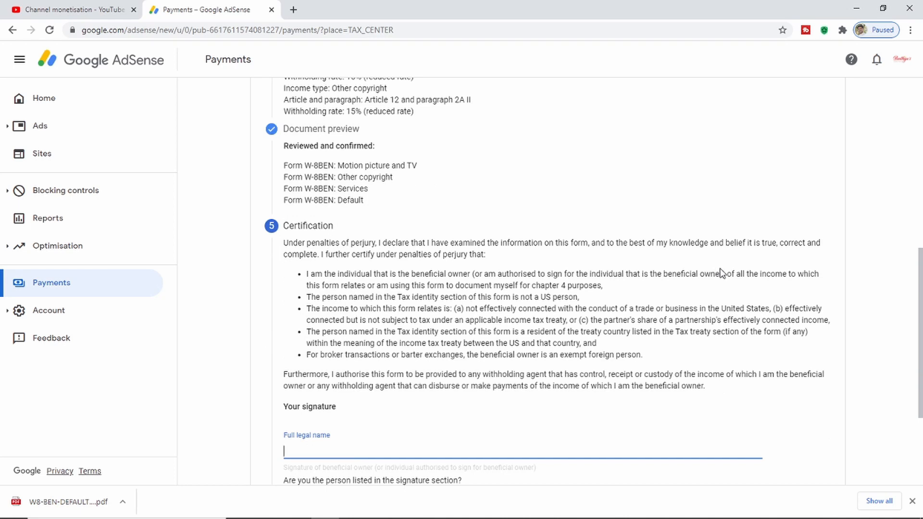
# Sign the certification with the full legal name, declare that the form is completed on one's own behalf, and submit the section
pyautogui.scroll(-1, 711, 279)
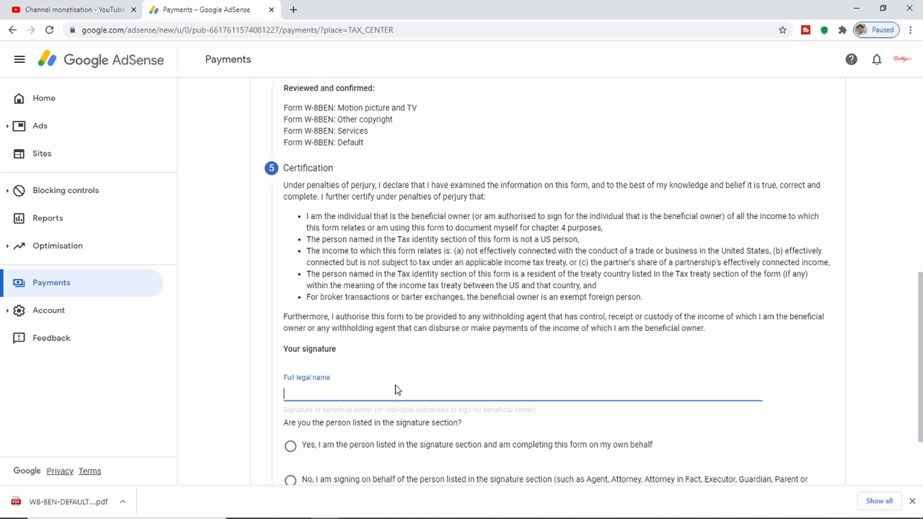
pyautogui.scroll(-1, 395, 389)
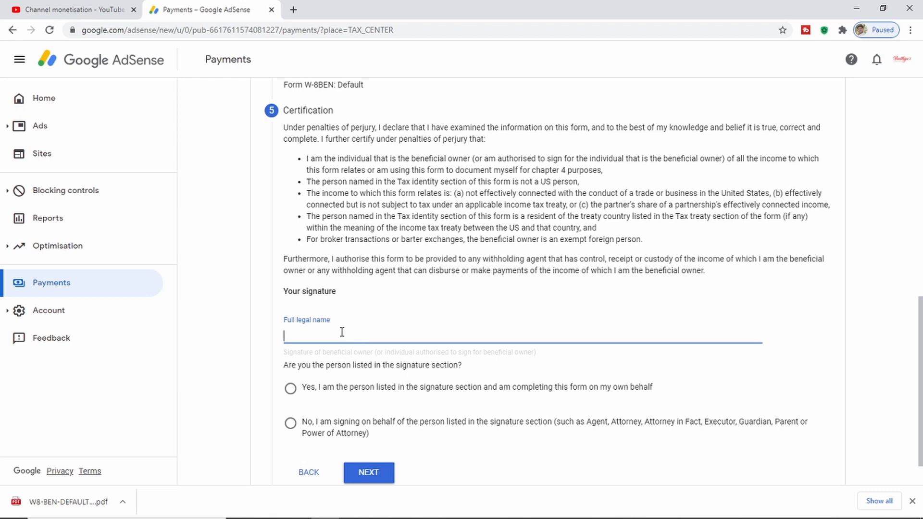
pyautogui.write('Shreyans Nitin Banthiya')
pyautogui.scroll(-1, 312, 346)
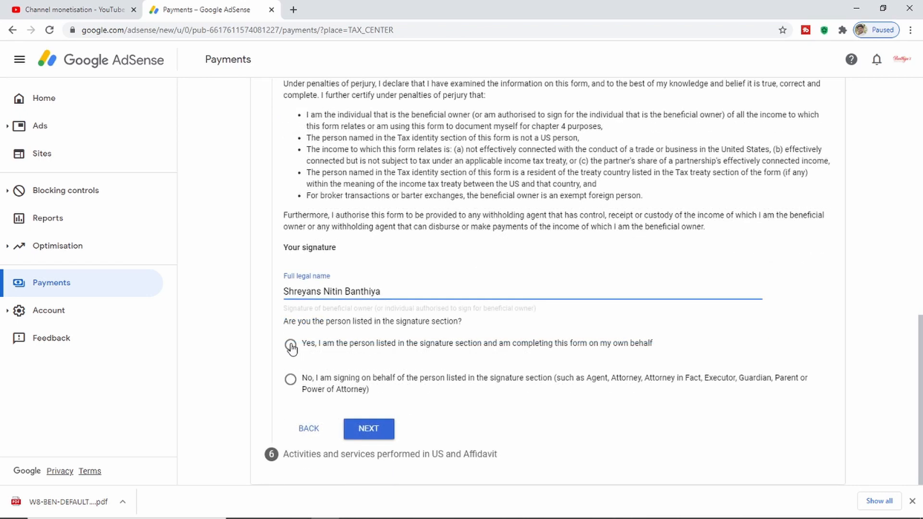
pyautogui.click(291, 346)
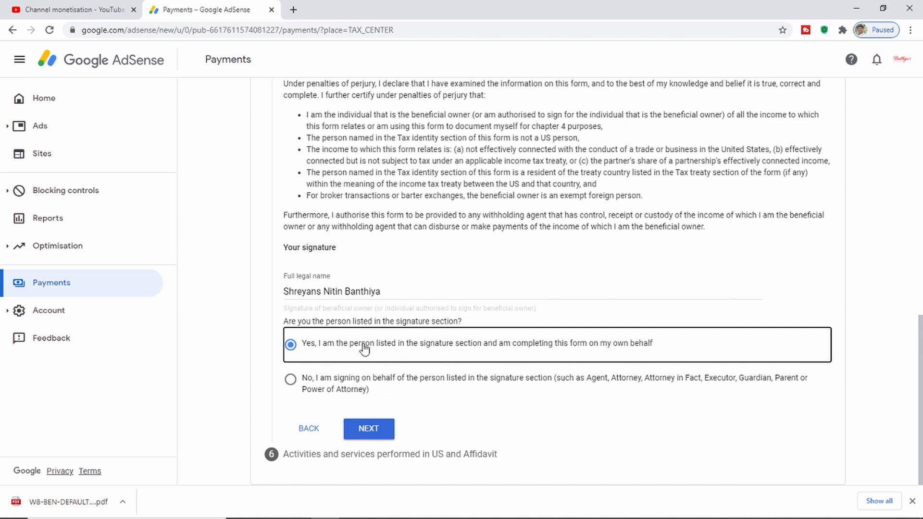
pyautogui.click(374, 432)
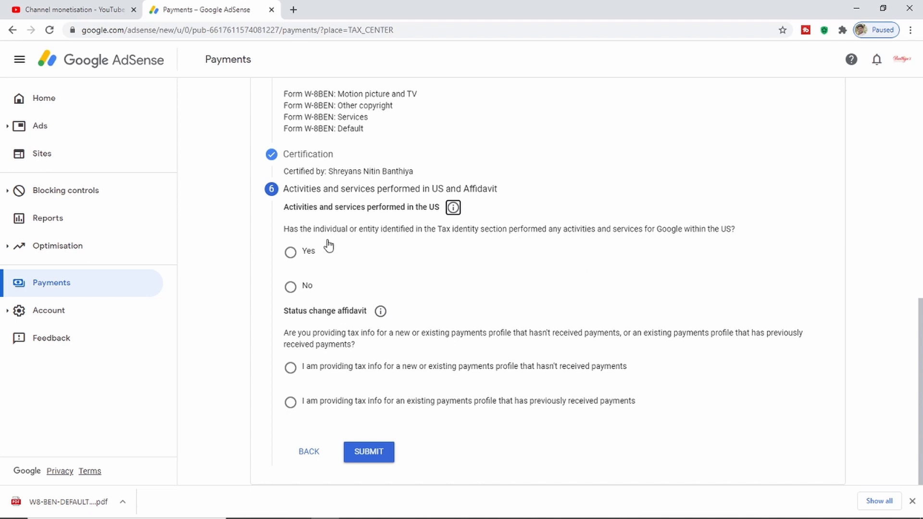
# Answer No to activities and services performed for Google within the US and certify that services are performed solely outside it
pyautogui.click(291, 287)
pyautogui.click(306, 318)
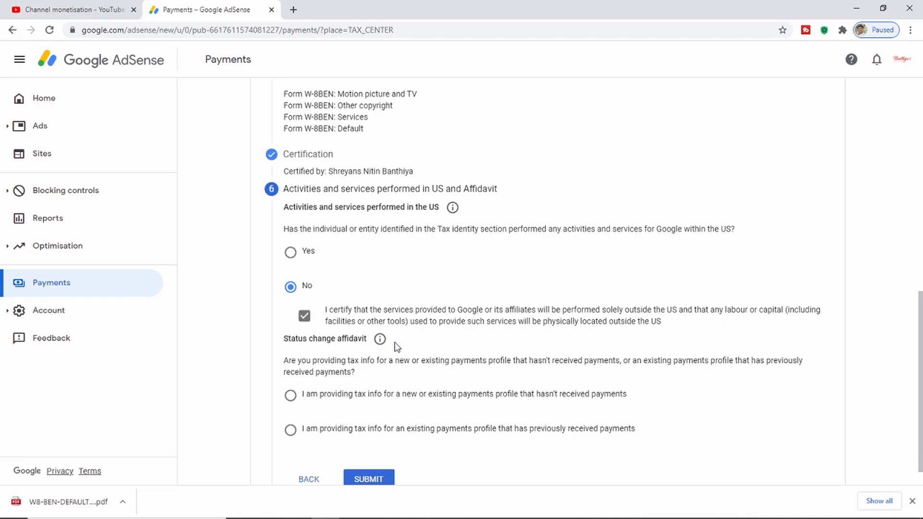
# Complete the status change affidavit for an existing payments profile with previously received payments, declare the information unchanged from 1 January 2020, and submit the form
pyautogui.scroll(-1, 396, 347)
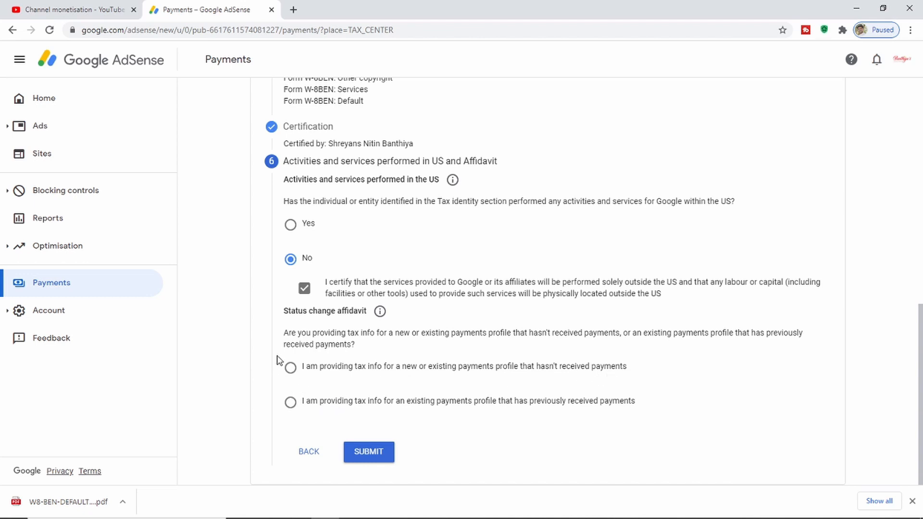
pyautogui.moveTo(277, 358); pyautogui.dragTo(633, 380)
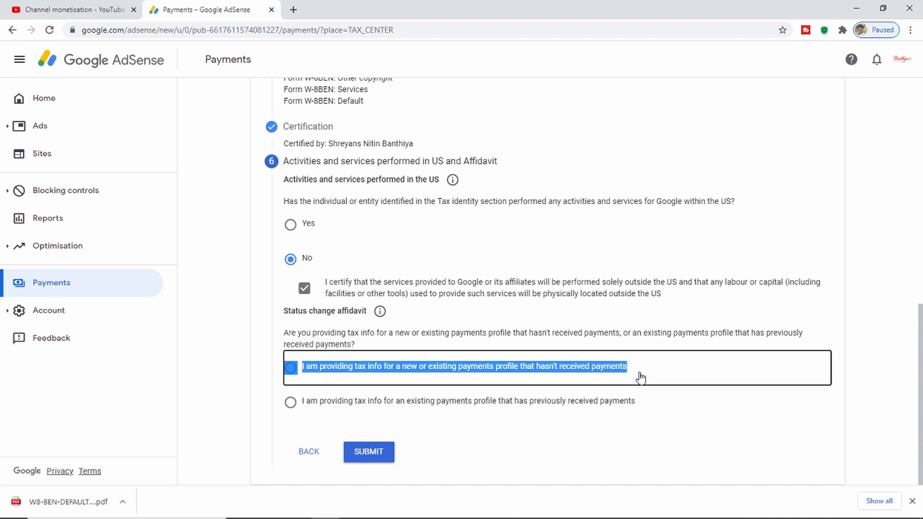
pyautogui.click(291, 403)
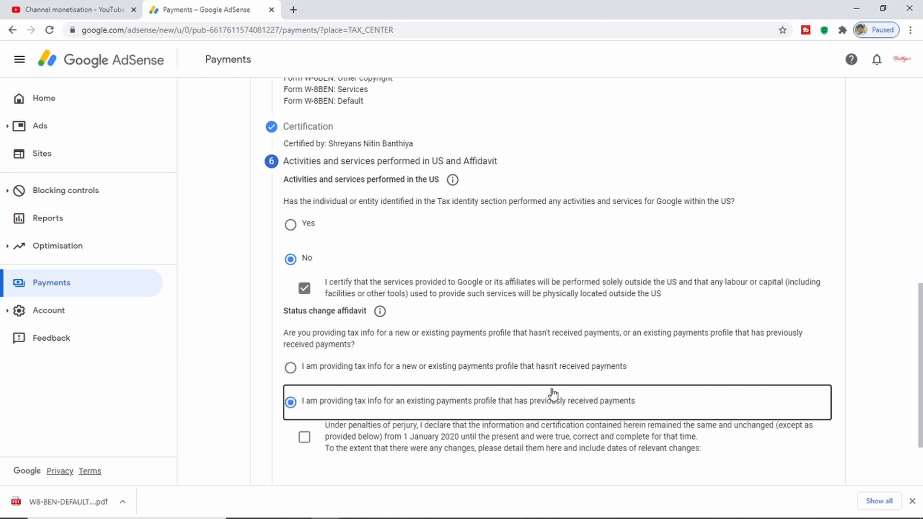
pyautogui.click(305, 436)
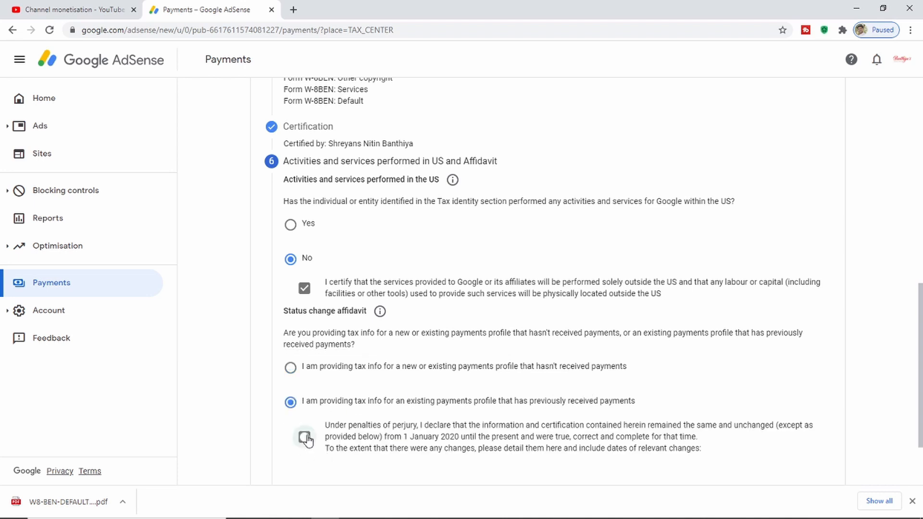
pyautogui.scroll(-1, 769, 431)
pyautogui.scroll(-1, 805, 384)
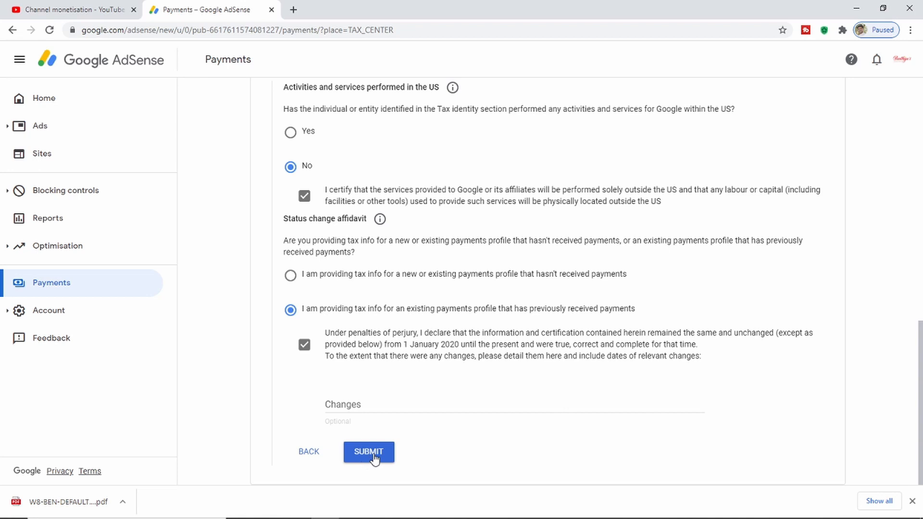
pyautogui.click(375, 457)
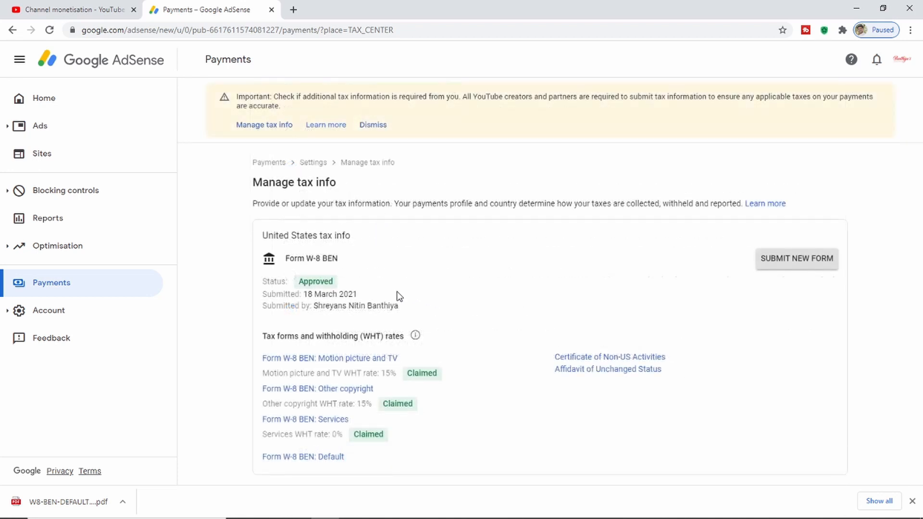